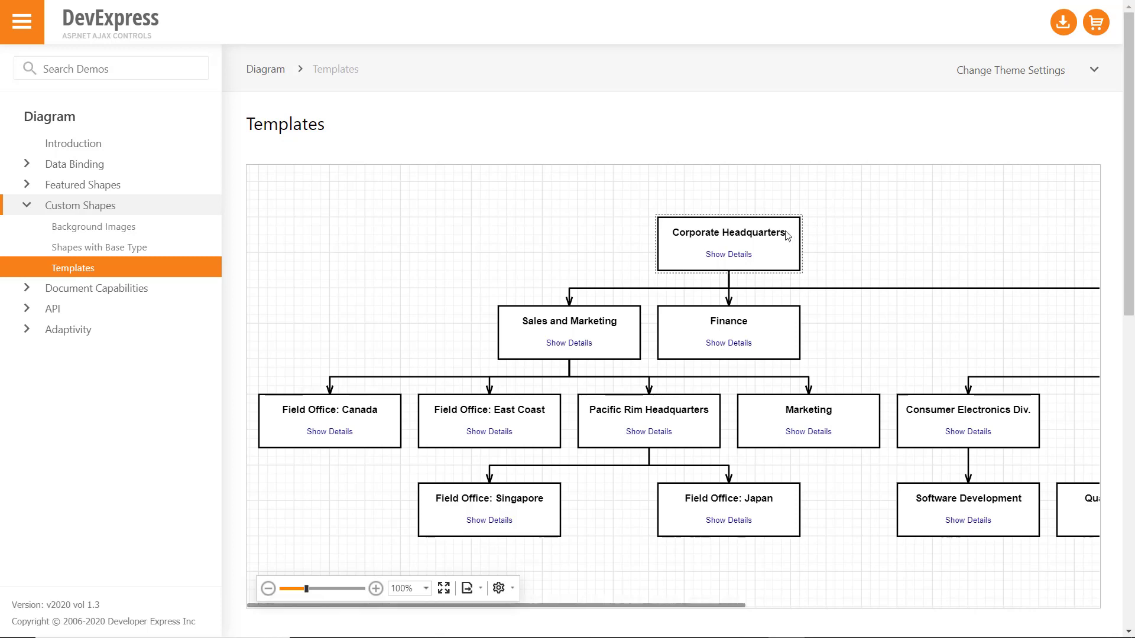
Step: Show the Corporate Headquarters department details popup from the org chart, then dismiss it
{"action": "left_click", "coordinate": [749, 257]}
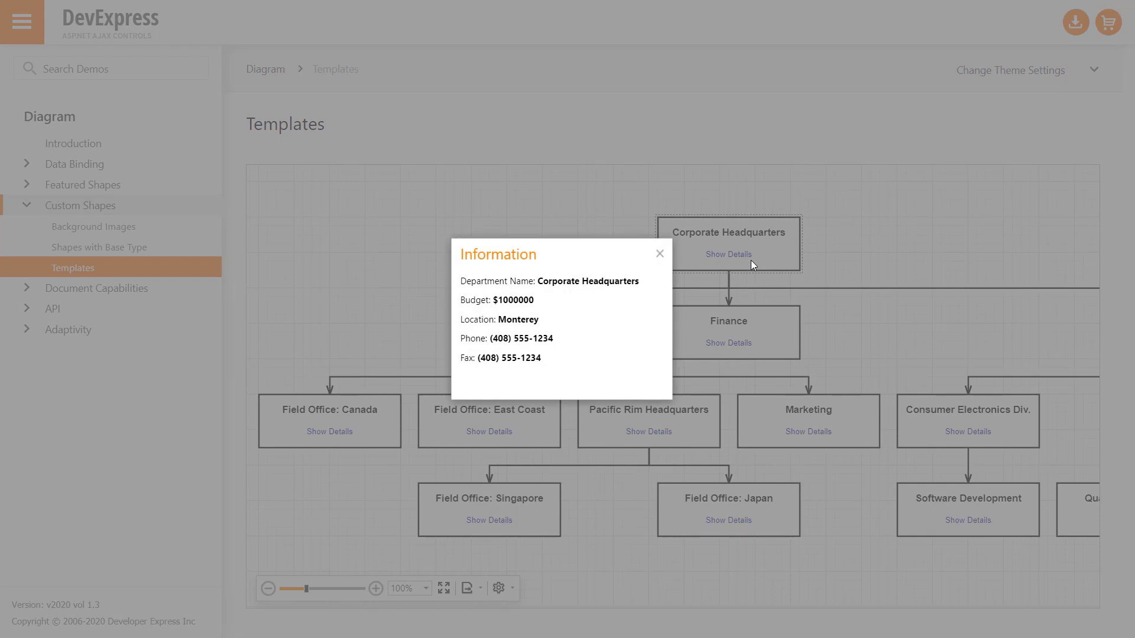
{"action": "left_click", "coordinate": [662, 259]}
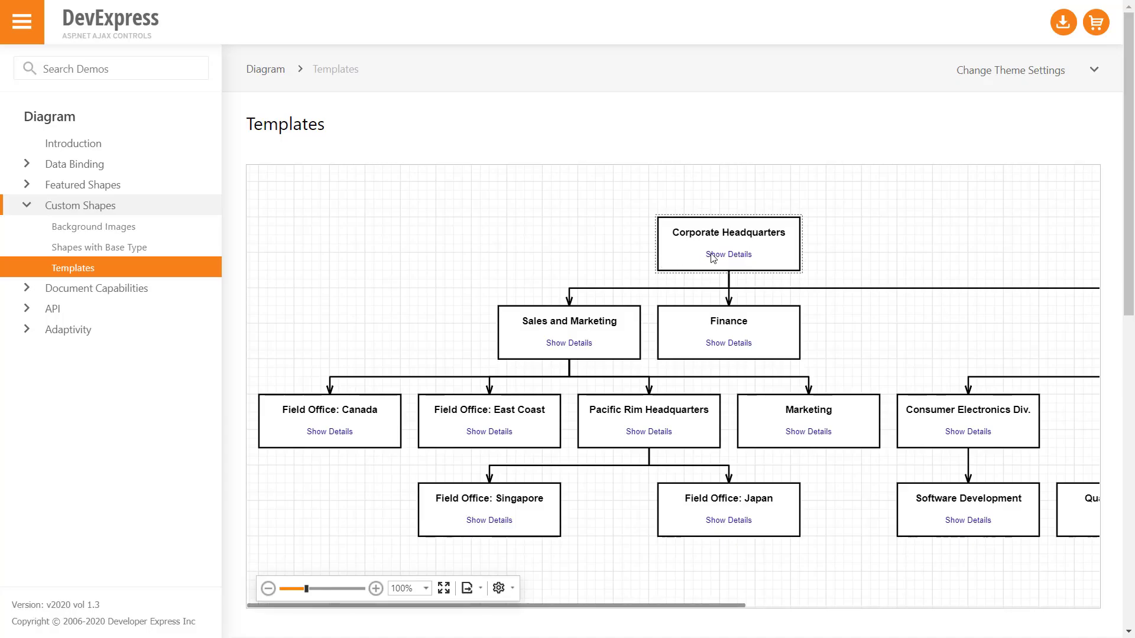
{"action": "left_click_drag", "start_coordinate": [1129, 210], "coordinate": [1121, 466]}
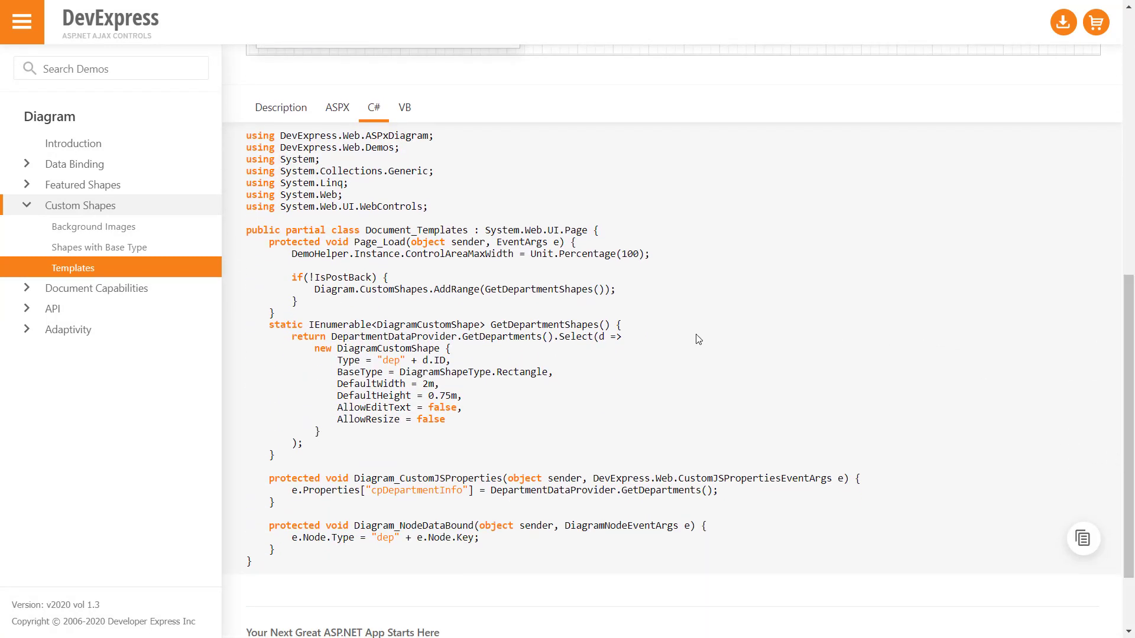
Step: Highlight the C# page-load code: GetDepartmentShapes, Diagram.CustomShapes.AddRange and the custom shape Type assignment
{"action": "left_click_drag", "start_coordinate": [292, 336], "coordinate": [339, 449]}
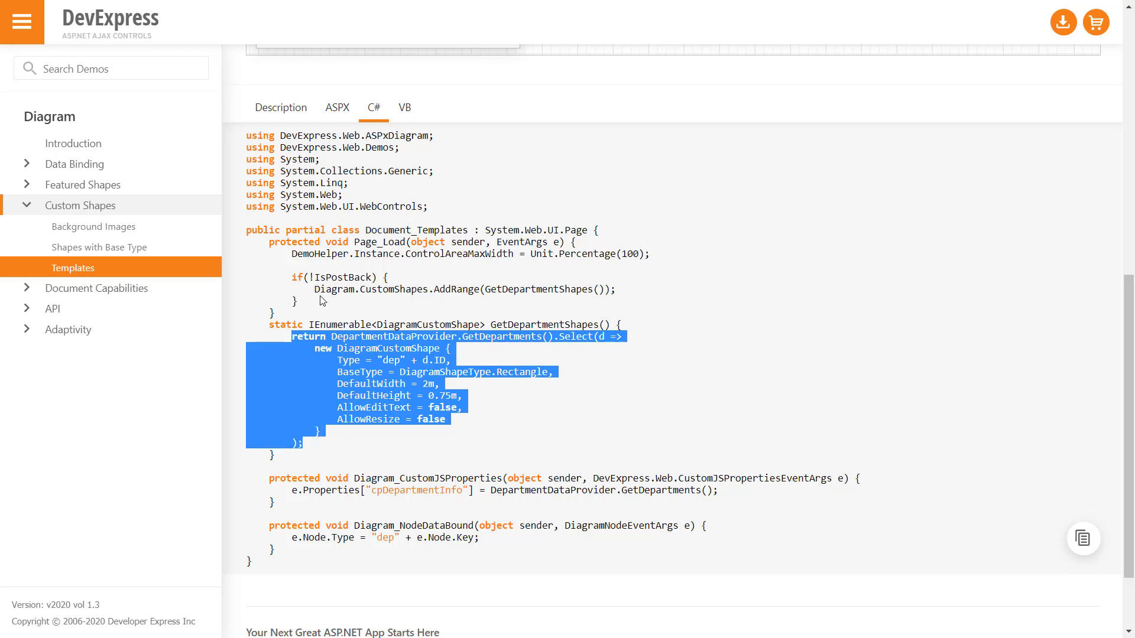
{"action": "left_click_drag", "start_coordinate": [315, 291], "coordinate": [426, 295]}
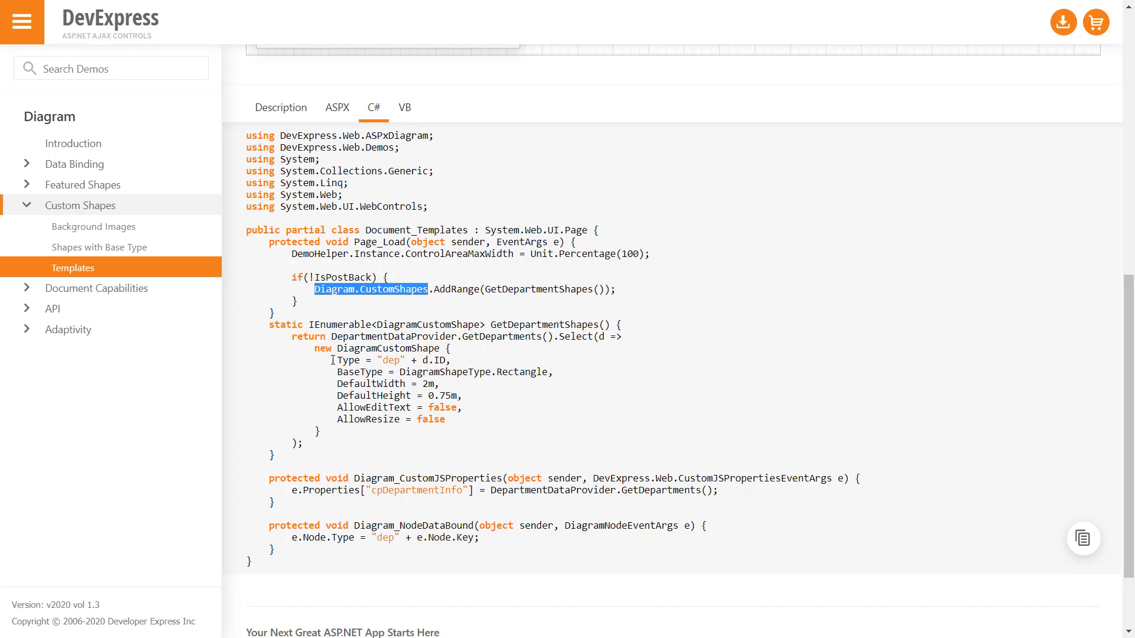
{"action": "left_click_drag", "start_coordinate": [332, 360], "coordinate": [458, 364]}
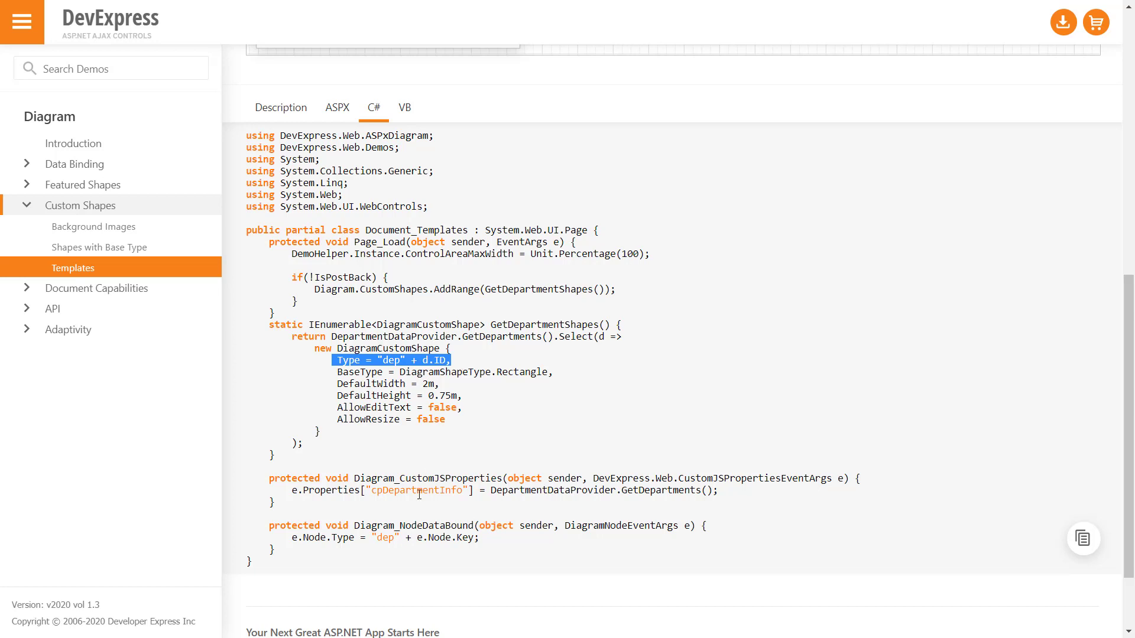
{"action": "left_click", "coordinate": [324, 562]}
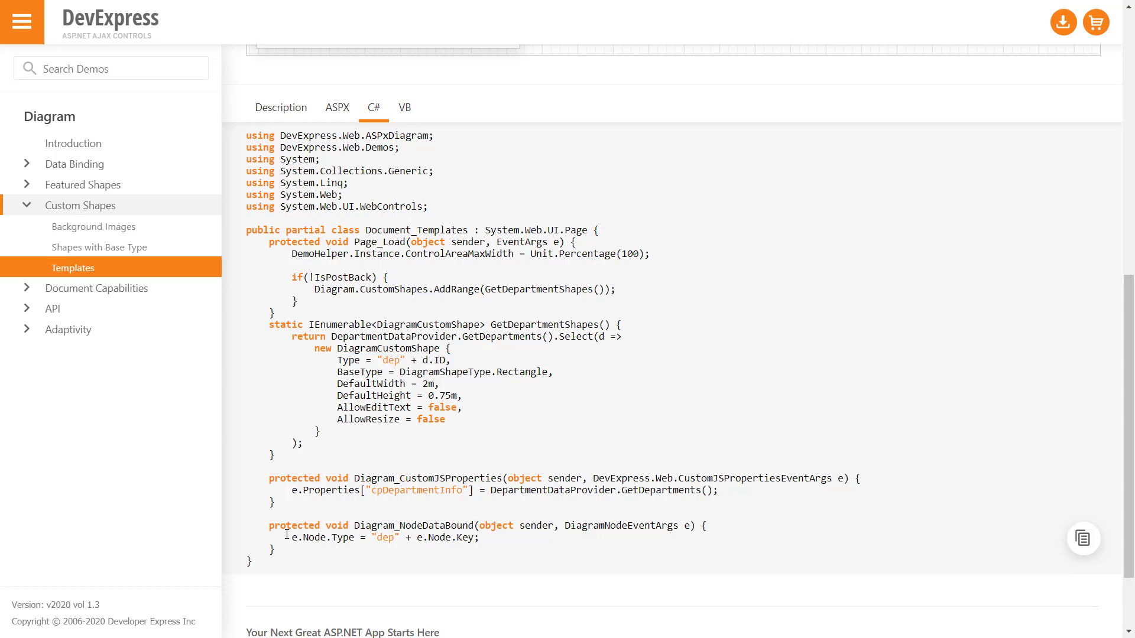
Step: Highlight the NodeDataBound handler's e.Node.Type and "dep" + e.Node.Key value
{"action": "left_click_drag", "start_coordinate": [286, 536], "coordinate": [355, 548]}
{"action": "left_click", "coordinate": [373, 536]}
{"action": "left_click_drag", "start_coordinate": [373, 538], "coordinate": [480, 538]}
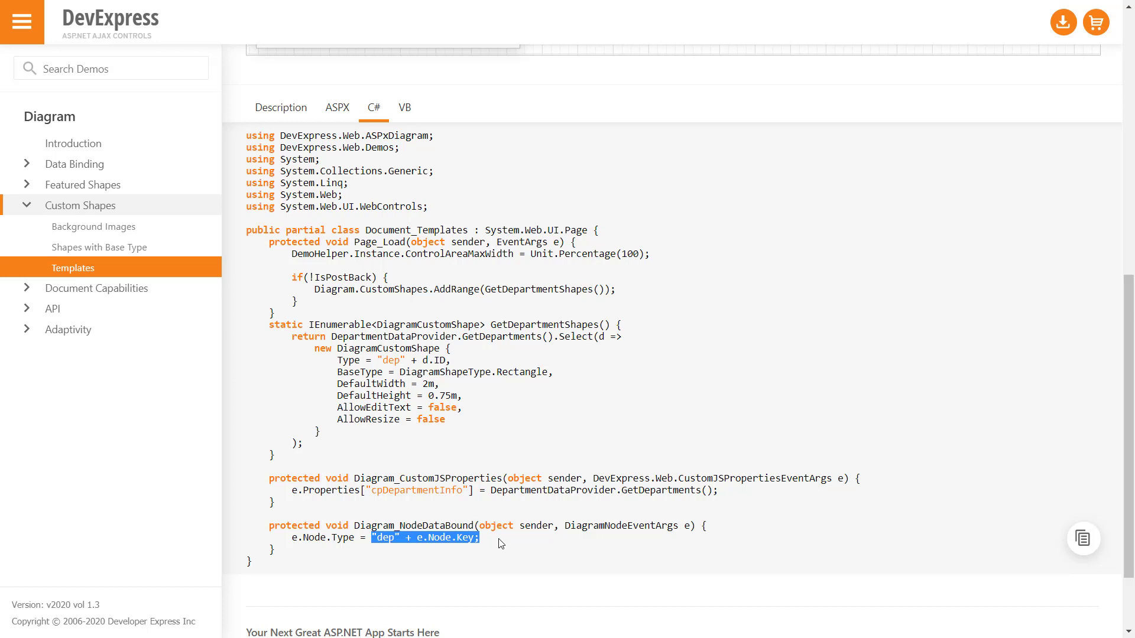
{"action": "left_click", "coordinate": [514, 554]}
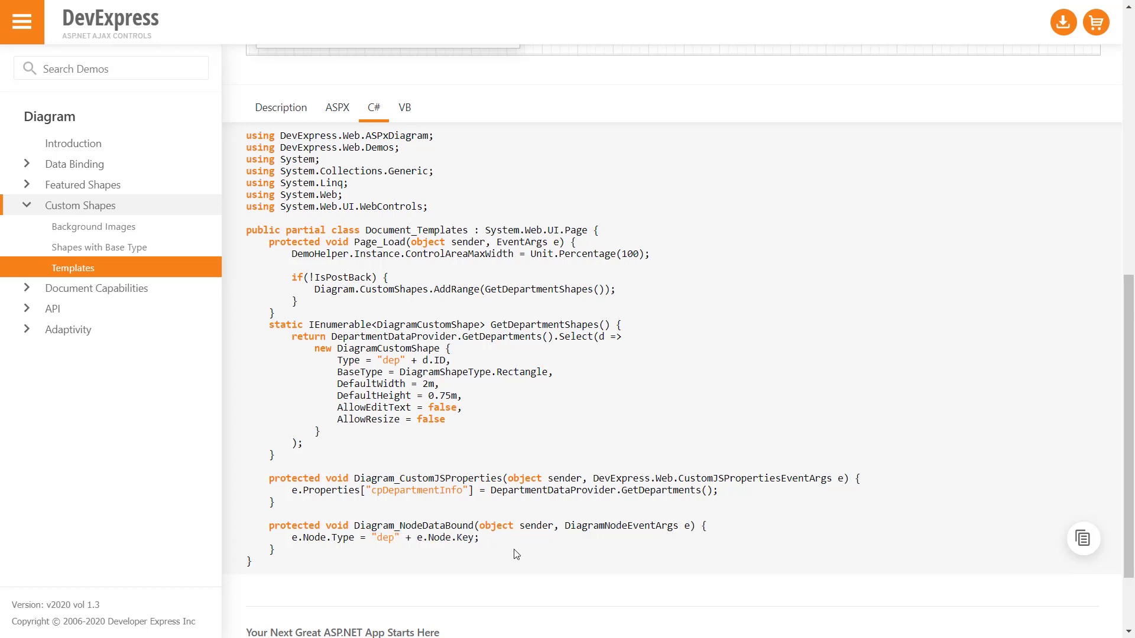
Step: Switch to the ASPX markup and highlight the ClientSideEvents CustomShapeCreateTemplate attribute
{"action": "left_click", "coordinate": [339, 113]}
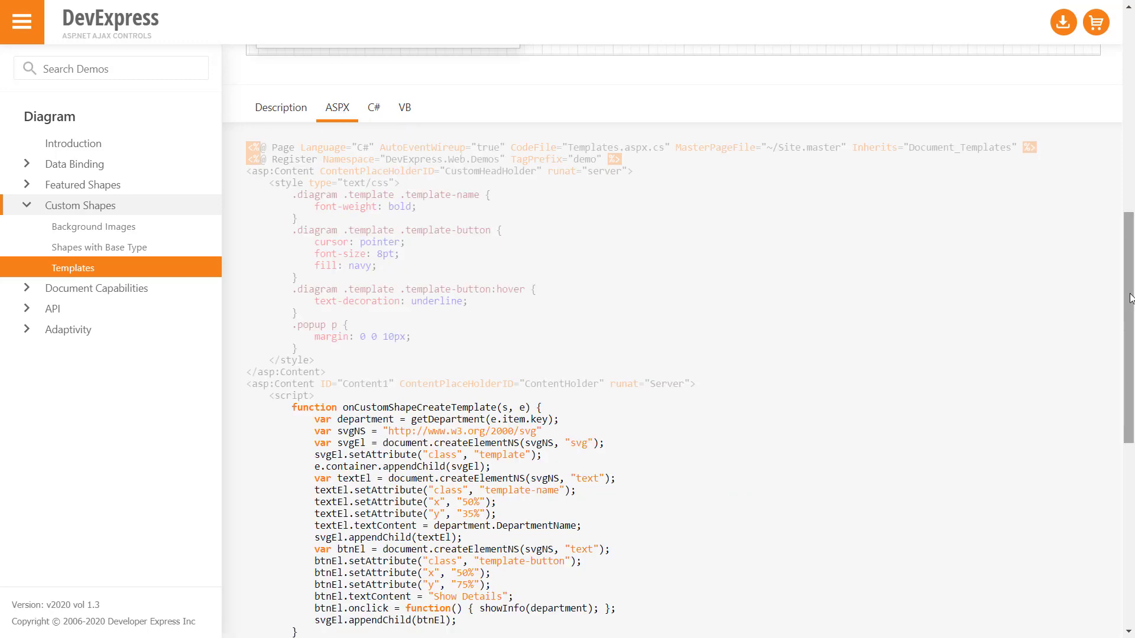
{"action": "left_click_drag", "start_coordinate": [1126, 299], "coordinate": [1126, 463]}
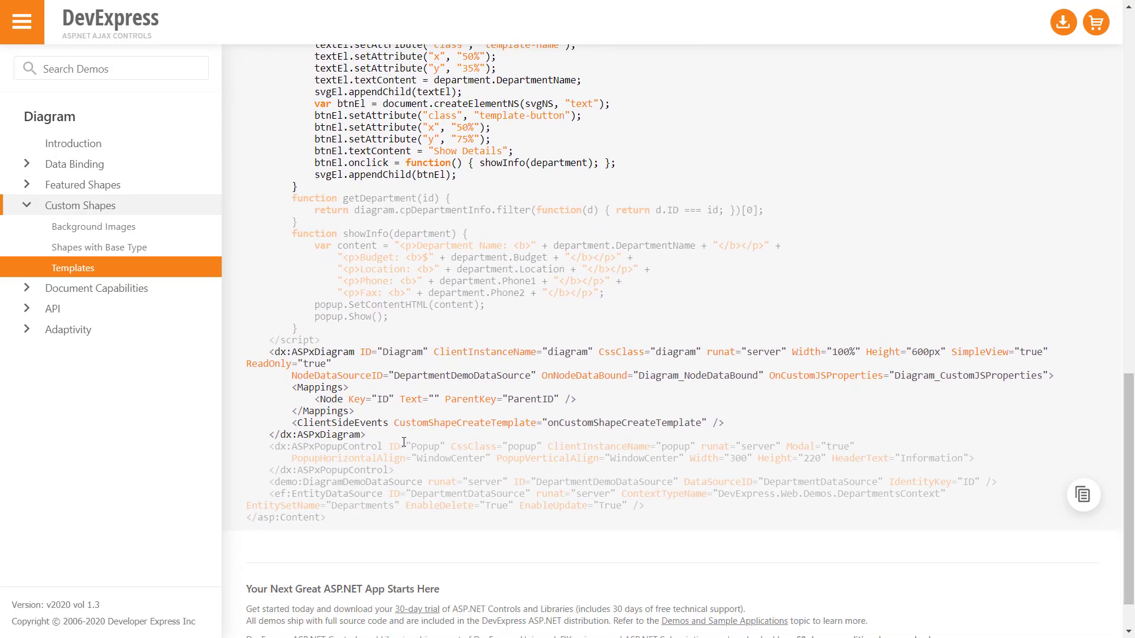
{"action": "left_click_drag", "start_coordinate": [394, 423], "coordinate": [537, 429]}
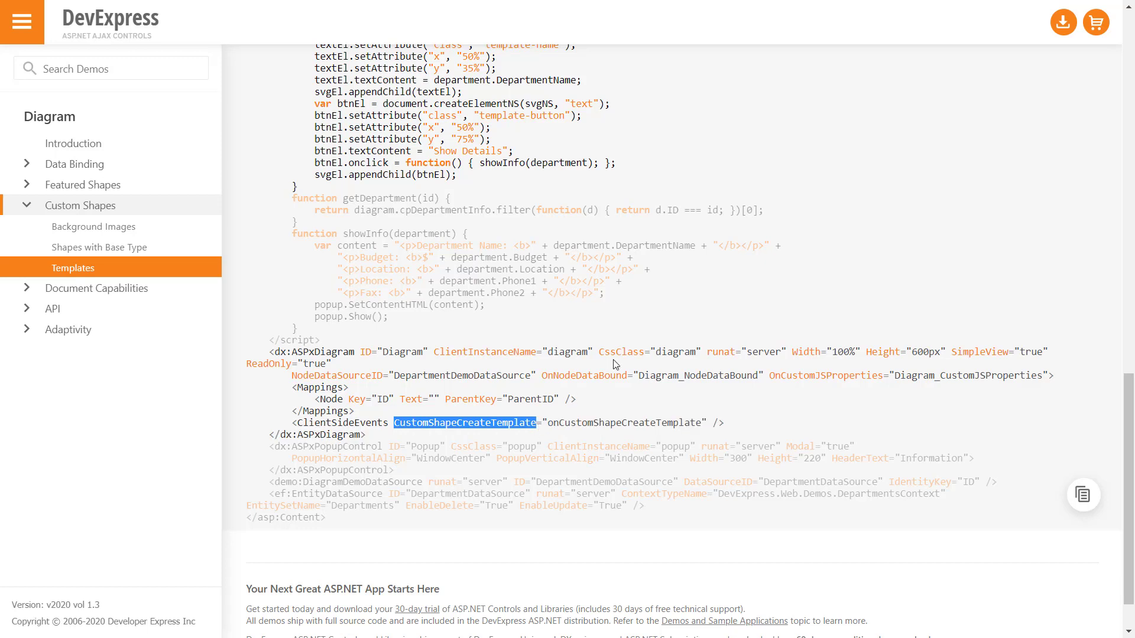
{"action": "left_click", "coordinate": [823, 179]}
{"action": "scroll", "coordinate": [823, 185], "scroll_direction": "up", "scroll_amount": 1}
{"action": "scroll", "coordinate": [822, 185], "scroll_direction": "up", "scroll_amount": 3}
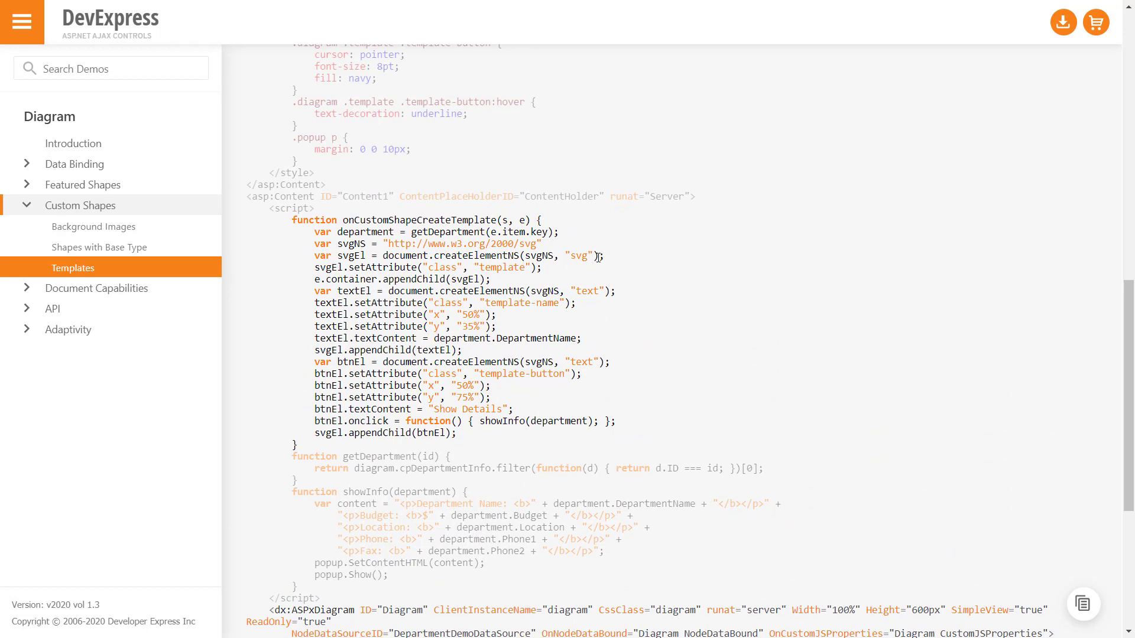
{"action": "left_click_drag", "start_coordinate": [311, 231], "coordinate": [604, 255]}
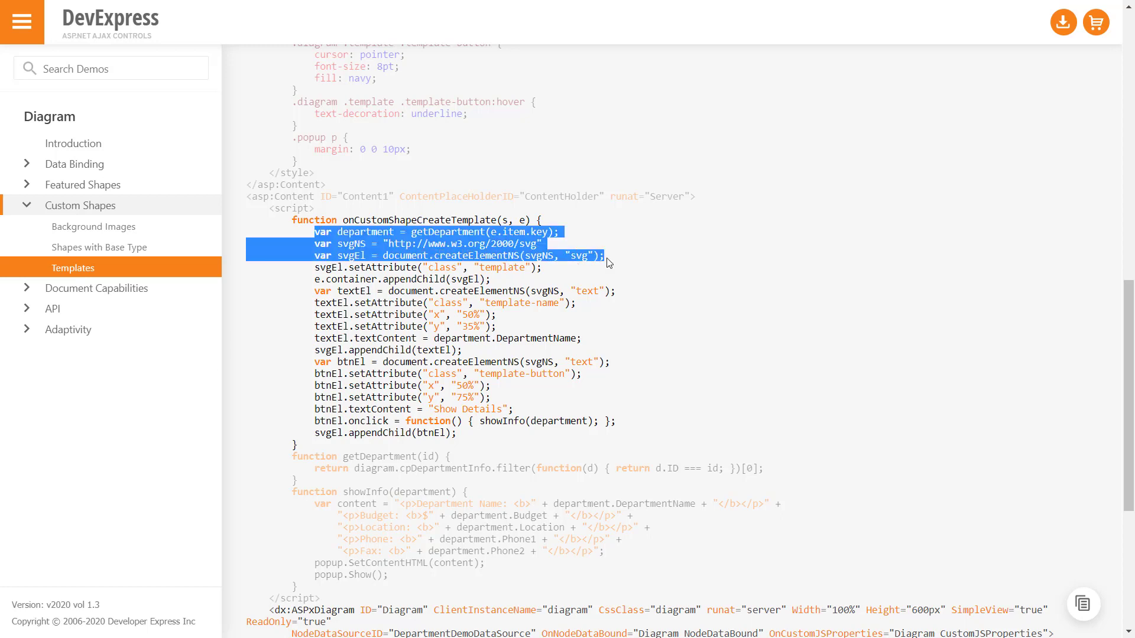
{"action": "left_click_drag", "start_coordinate": [314, 278], "coordinate": [379, 280]}
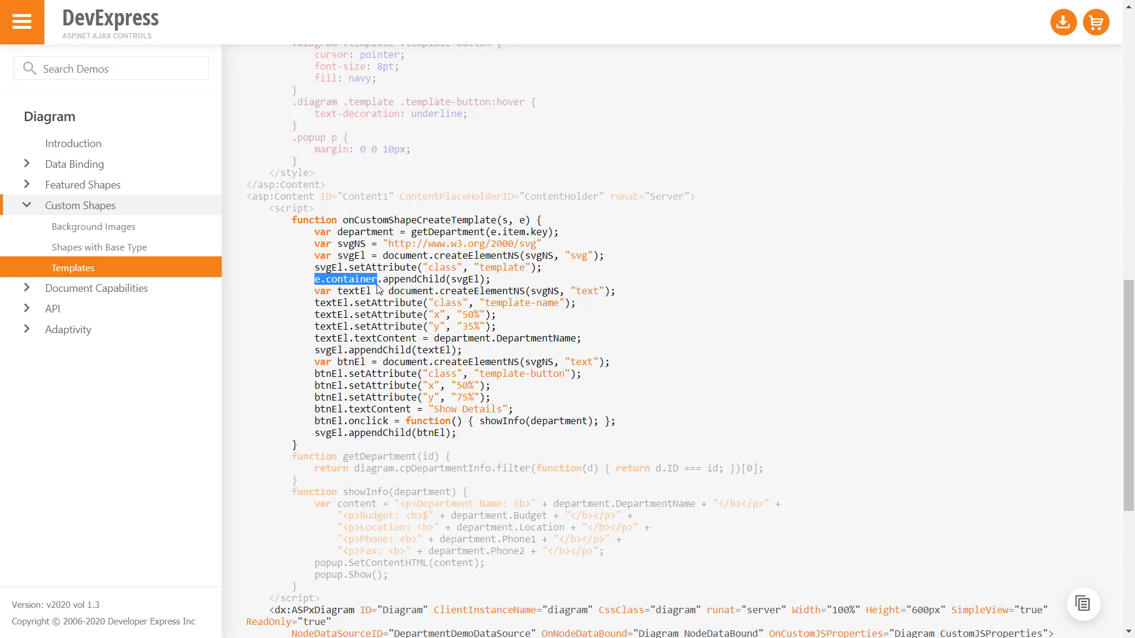
{"action": "left_click", "coordinate": [512, 283]}
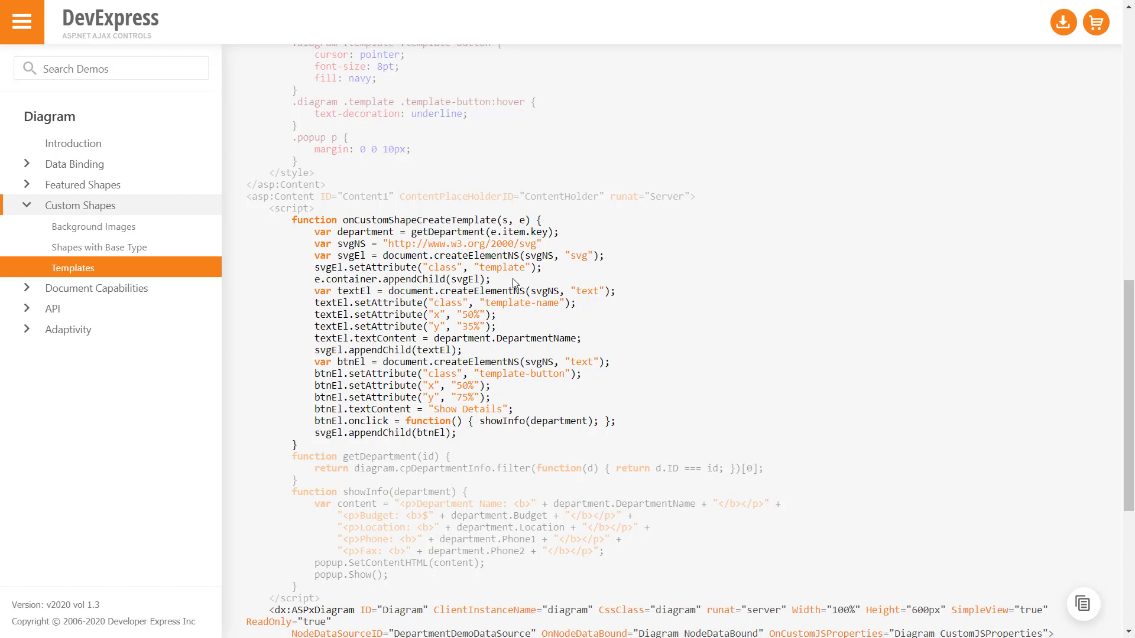
{"action": "left_click_drag", "start_coordinate": [490, 231], "coordinate": [526, 232]}
{"action": "left_click", "coordinate": [578, 270]}
{"action": "left_click_drag", "start_coordinate": [349, 422], "coordinate": [389, 425]}
{"action": "left_click", "coordinate": [501, 445]}
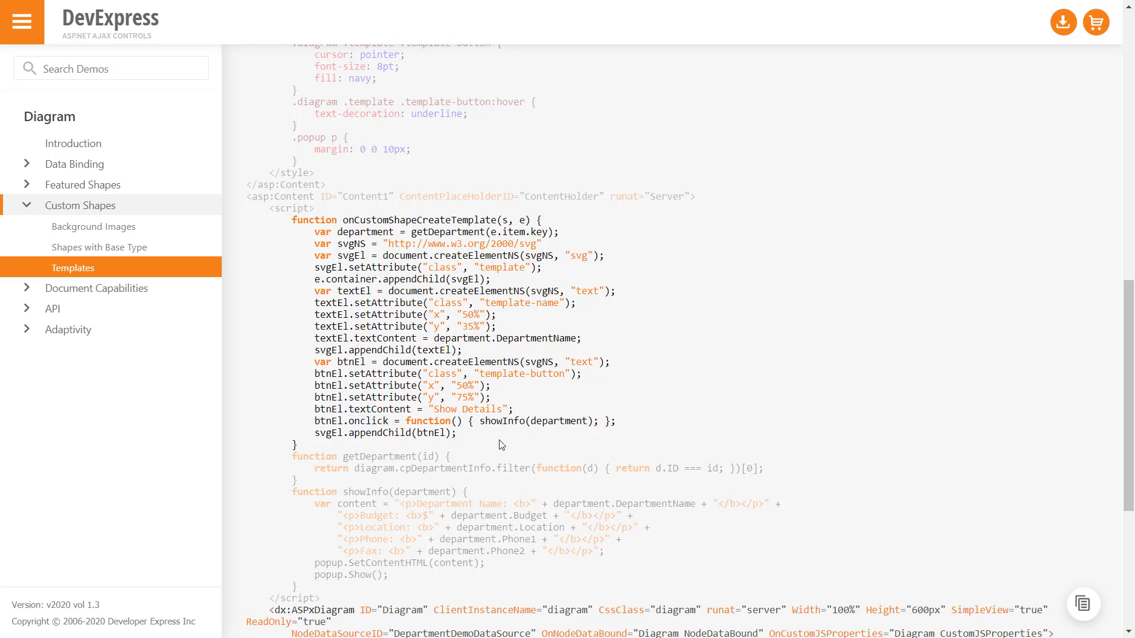